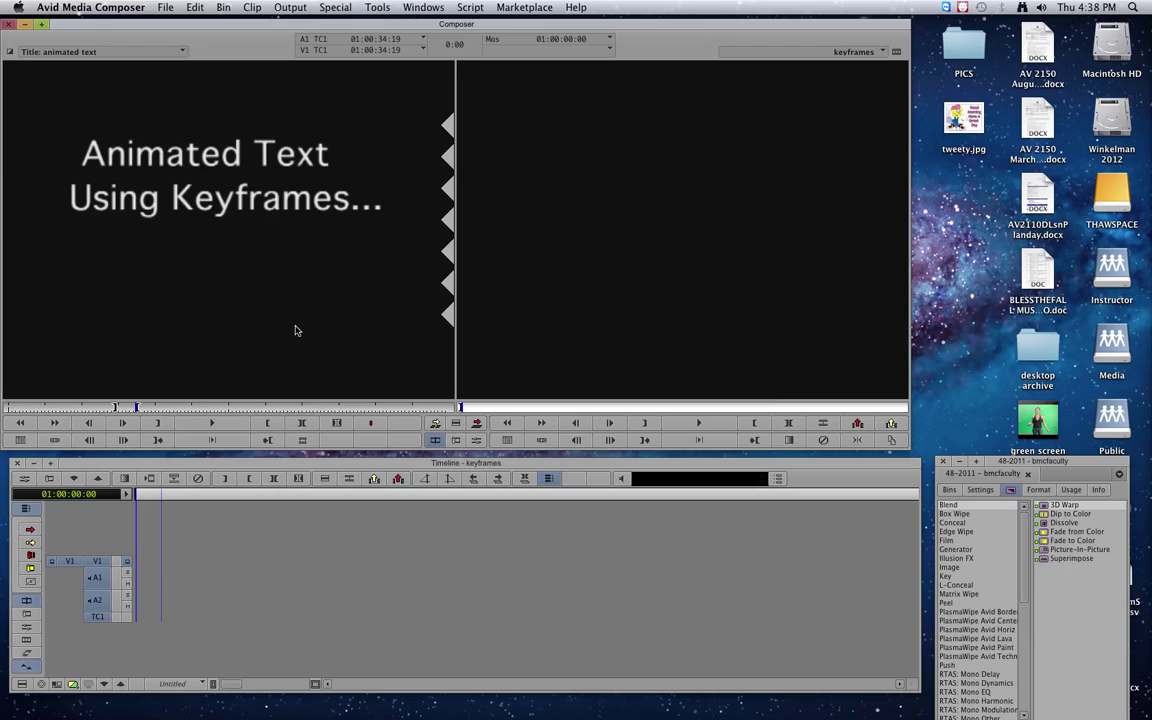
Edit the marked portion of the animated text title into the empty keyframes sequence and play it from the start
{"action": "left_click_drag", "start_coordinate": [135, 409], "coordinate": [124, 409]}
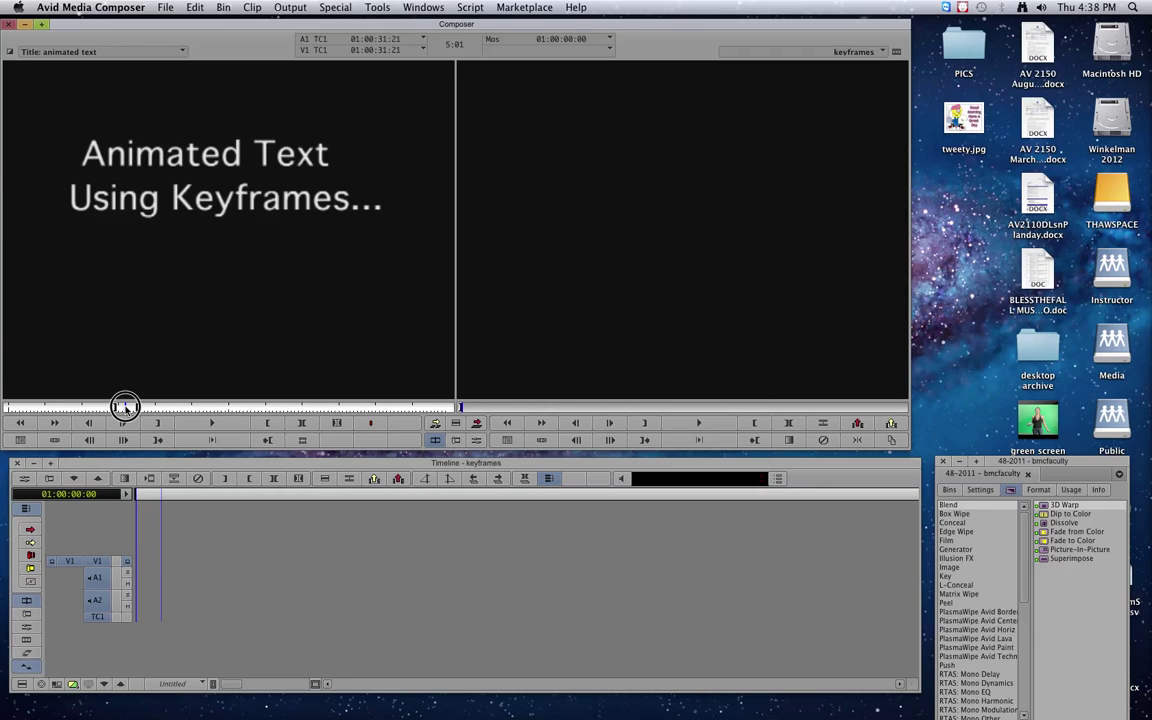
{"action": "left_click_drag", "start_coordinate": [133, 408], "coordinate": [125, 410]}
{"action": "key", "text": "b"}
{"action": "left_click_drag", "start_coordinate": [725, 561], "coordinate": [126, 546]}
{"action": "key", "text": "space"}
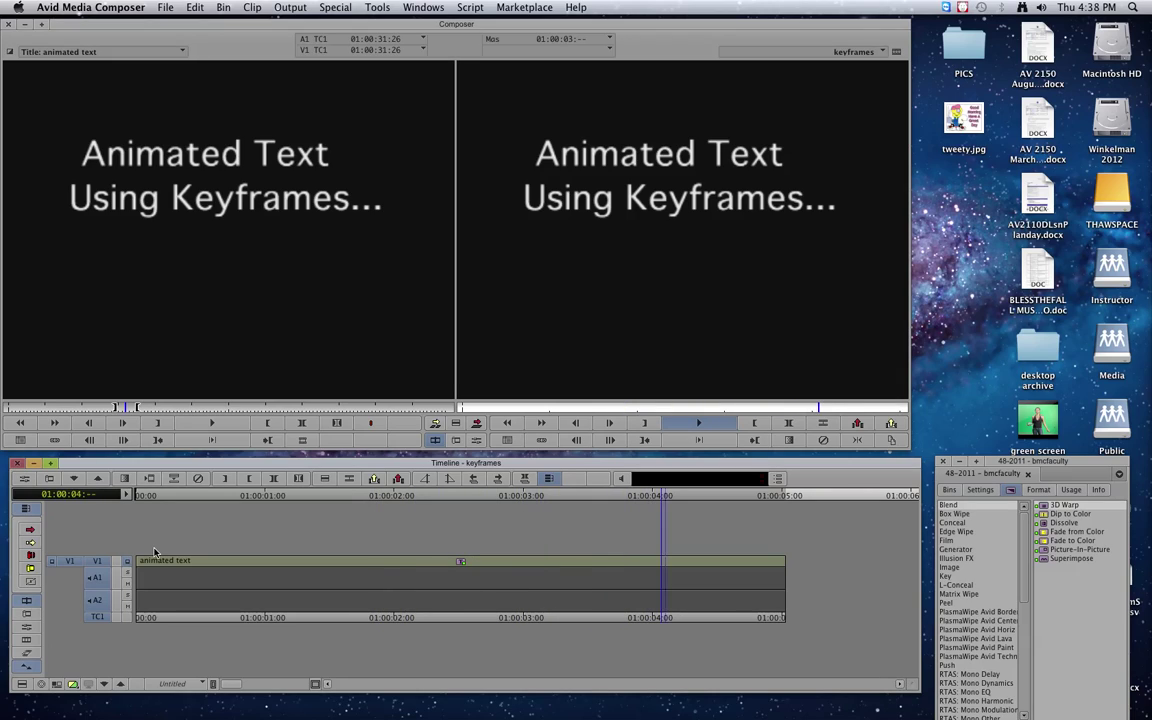
Enter Effect Mode for the title clip on V1 and go to its first frame
{"action": "mouse_move", "coordinate": [440, 566]}
{"action": "left_mouse_down"}
{"action": "mouse_move", "coordinate": [476, 566]}
{"action": "mouse_move", "coordinate": [439, 565]}
{"action": "mouse_move", "coordinate": [457, 560]}
{"action": "left_mouse_up"}
{"action": "left_click", "coordinate": [476, 441]}
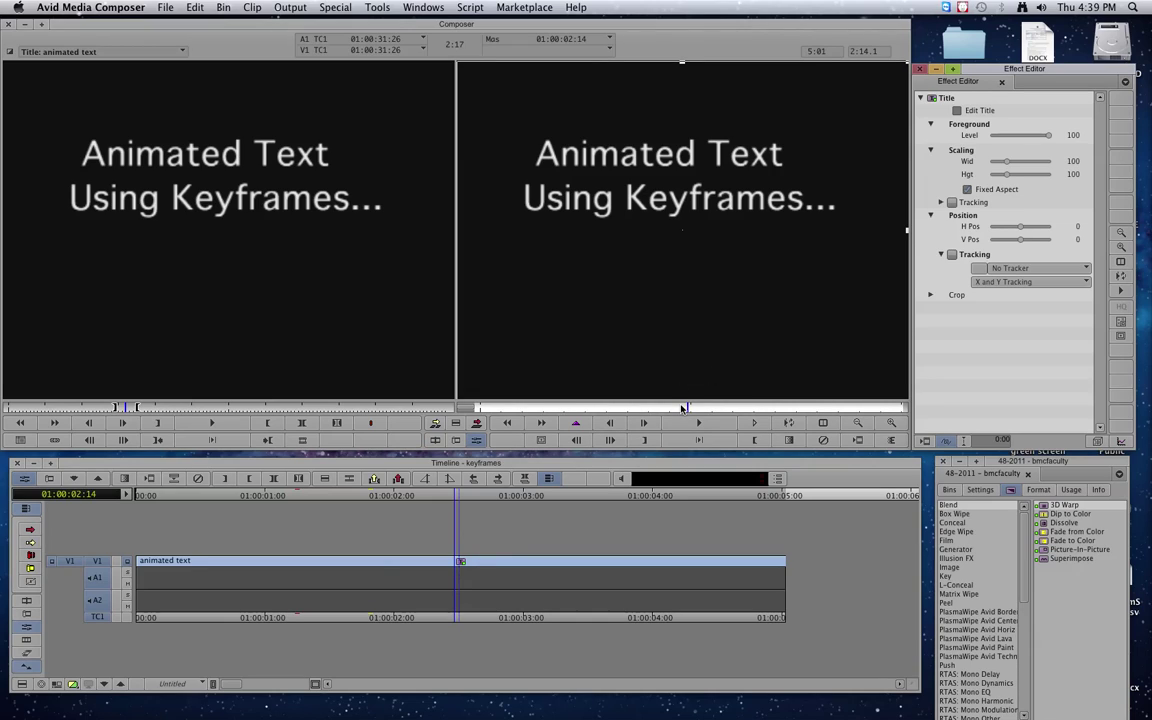
{"action": "left_click_drag", "start_coordinate": [680, 406], "coordinate": [465, 402]}
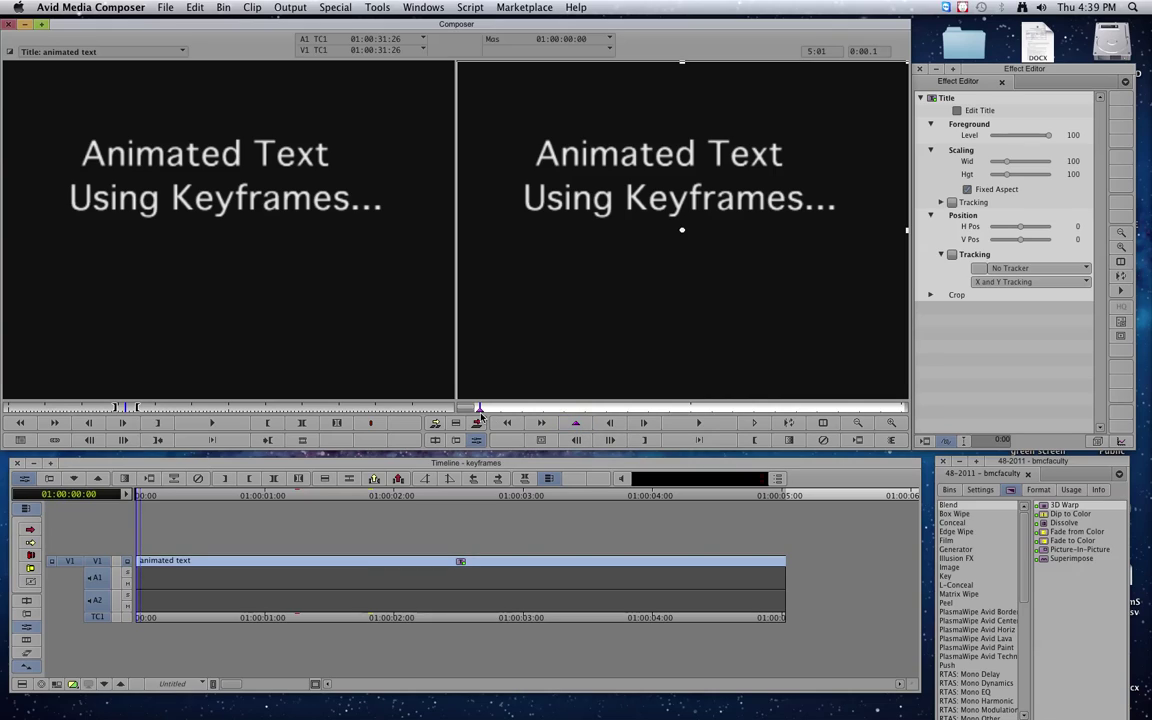
Try enlarging the title to about 154 and shifting it lower in the frame at the clip's end, then preview the move
{"action": "left_click", "coordinate": [900, 408]}
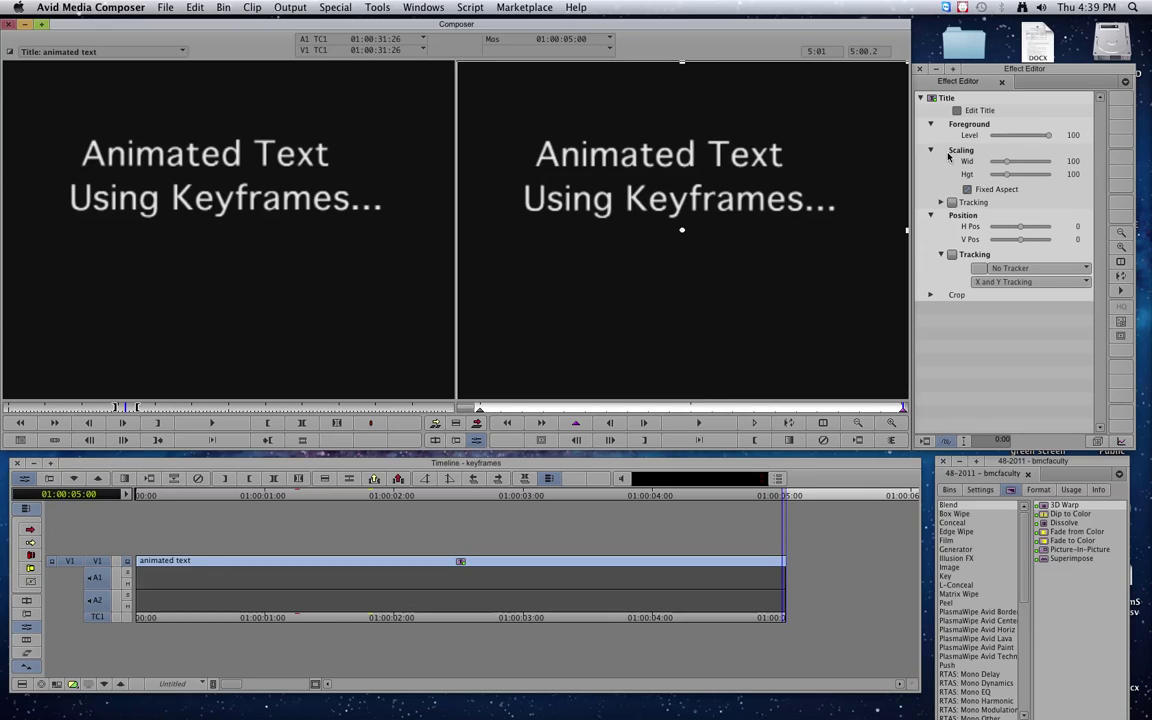
{"action": "left_click_drag", "start_coordinate": [1008, 163], "coordinate": [1015, 163]}
{"action": "left_click_drag", "start_coordinate": [775, 258], "coordinate": [753, 321]}
{"action": "left_click", "coordinate": [479, 410]}
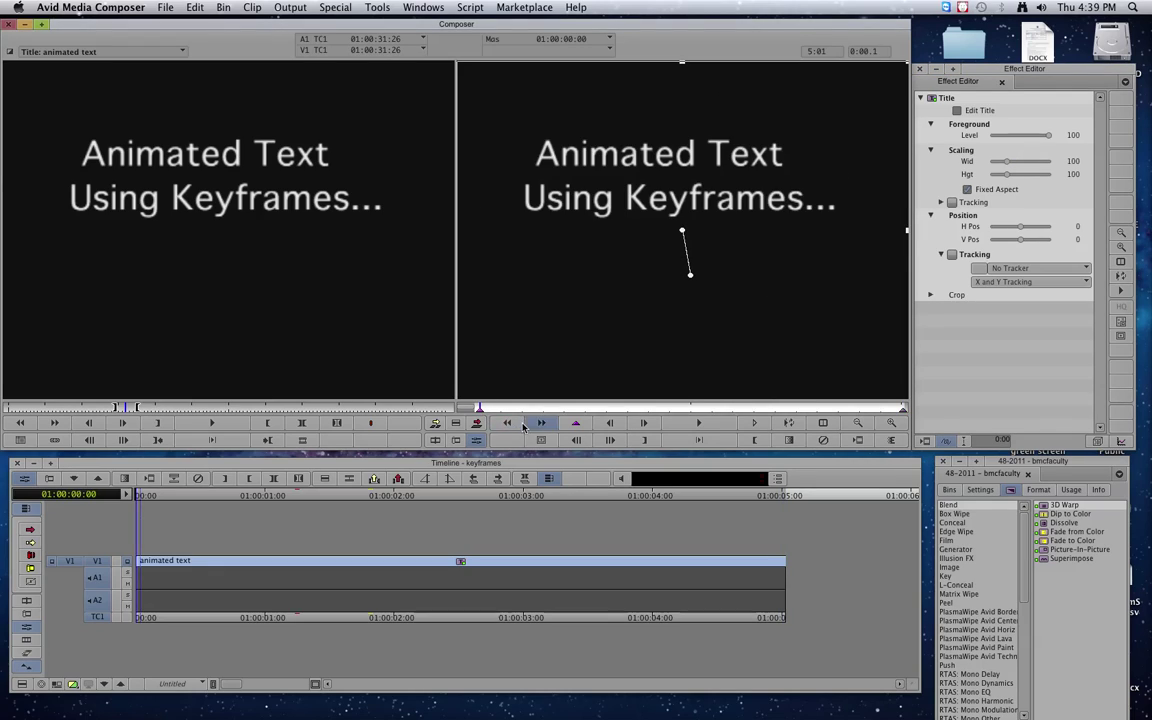
{"action": "key", "text": "space"}
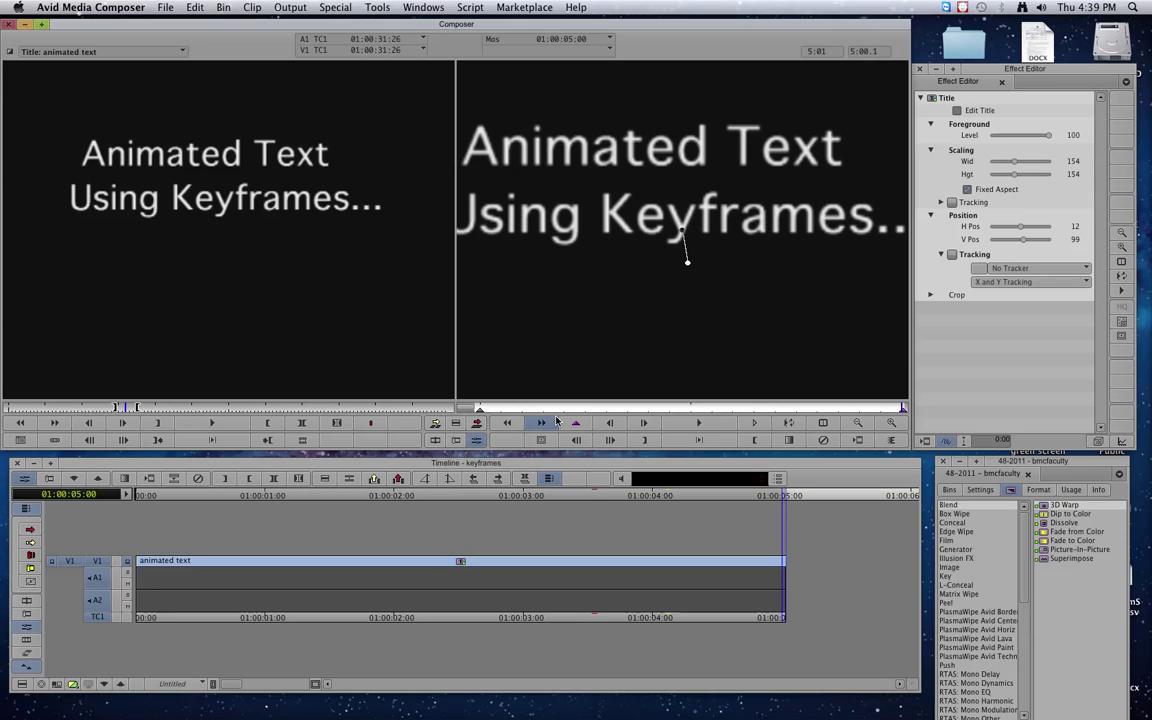
Undo the scaling, repositioning and keyframe made at the end of the title clip
{"action": "key", "text": "super+z"}
{"action": "key", "text": "super+z"}
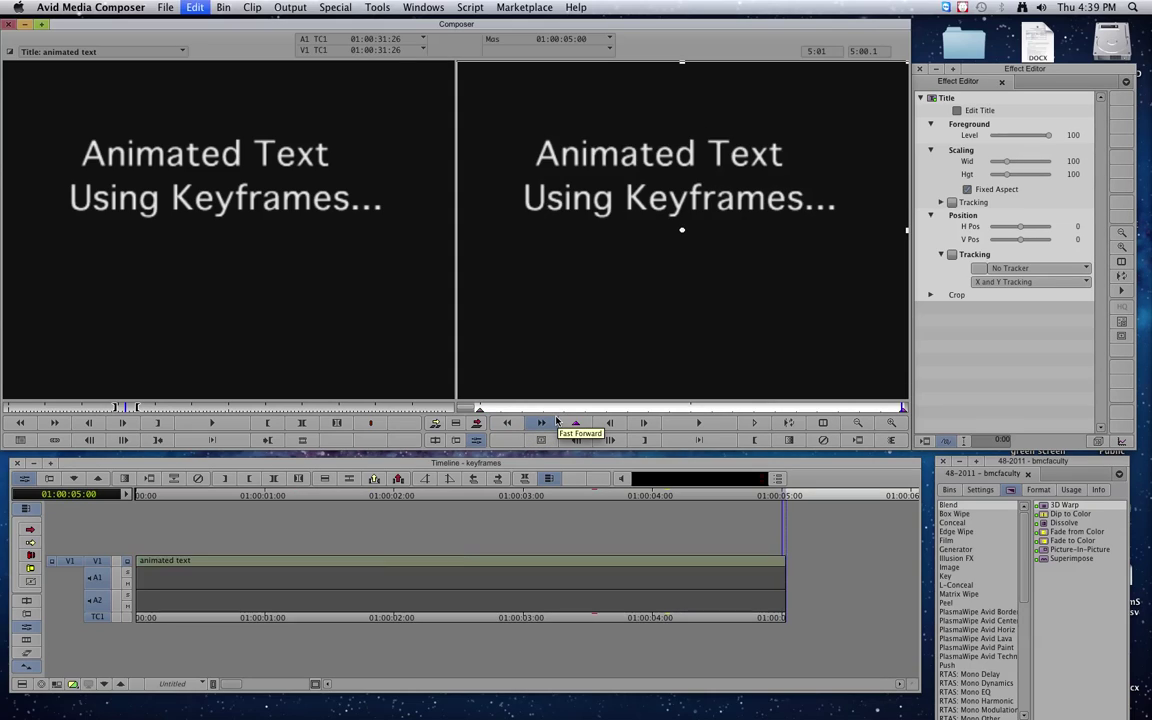
{"action": "key", "text": "super+z"}
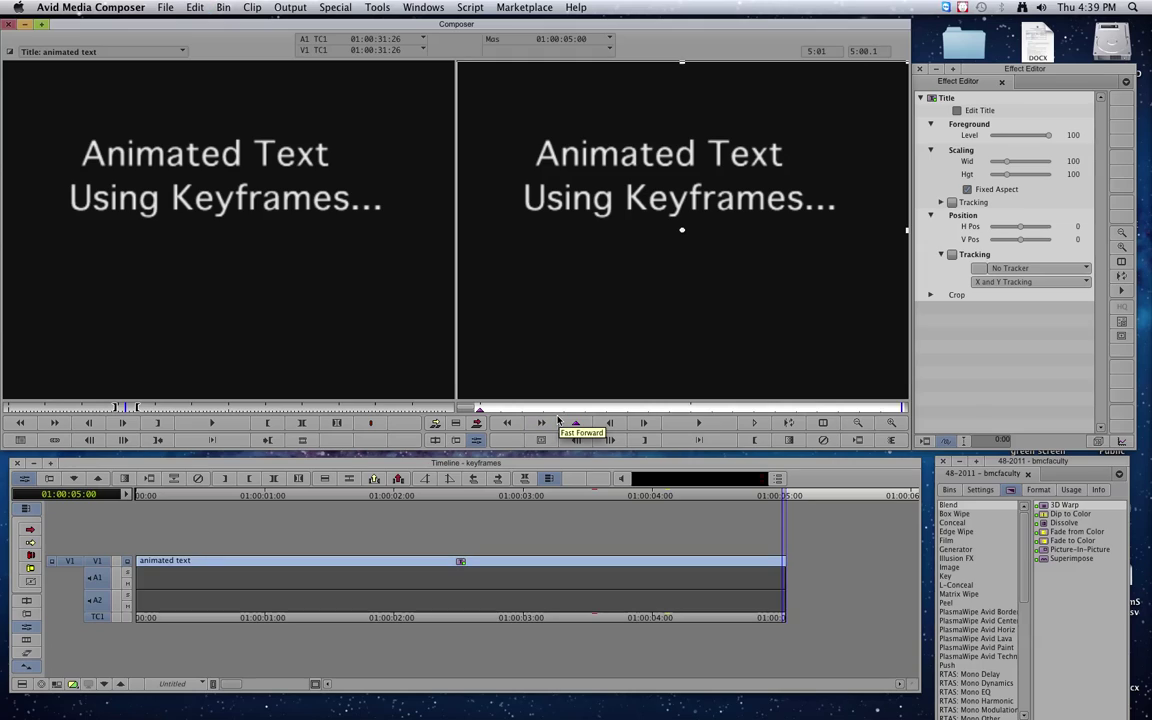
Add a keyframe five frames after the start of the title clip
{"action": "left_click_drag", "start_coordinate": [530, 405], "coordinate": [485, 421]}
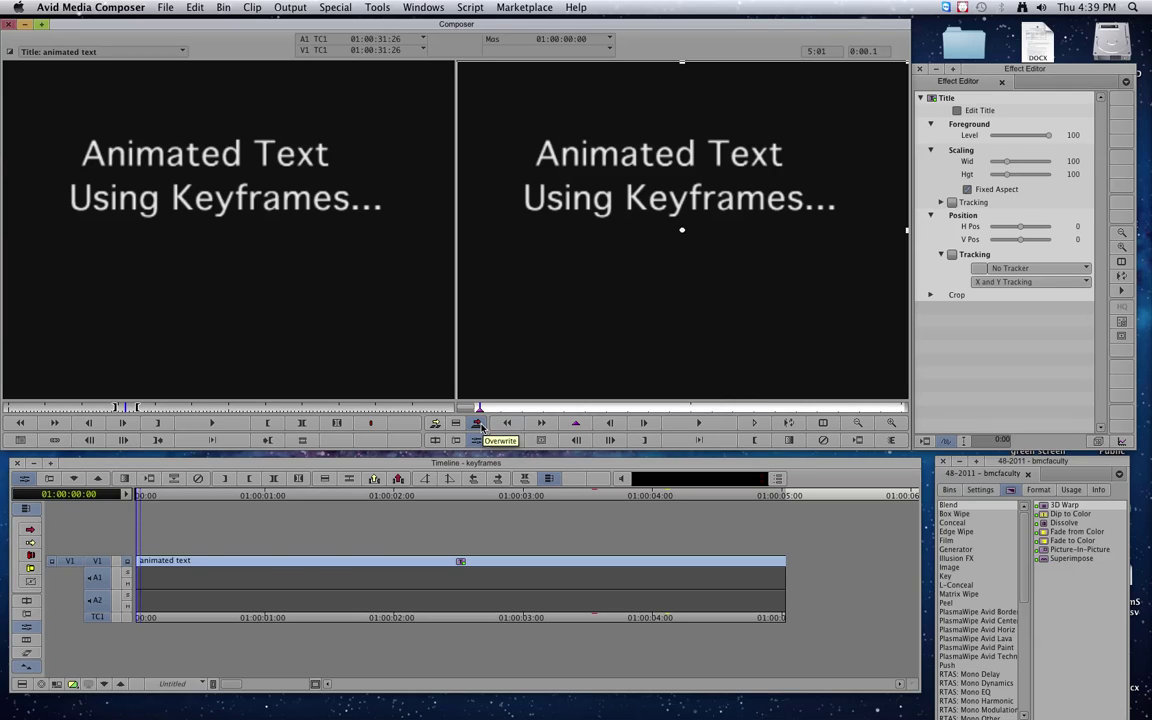
{"action": "type", "text": "+5"}
{"action": "key", "text": "Return"}
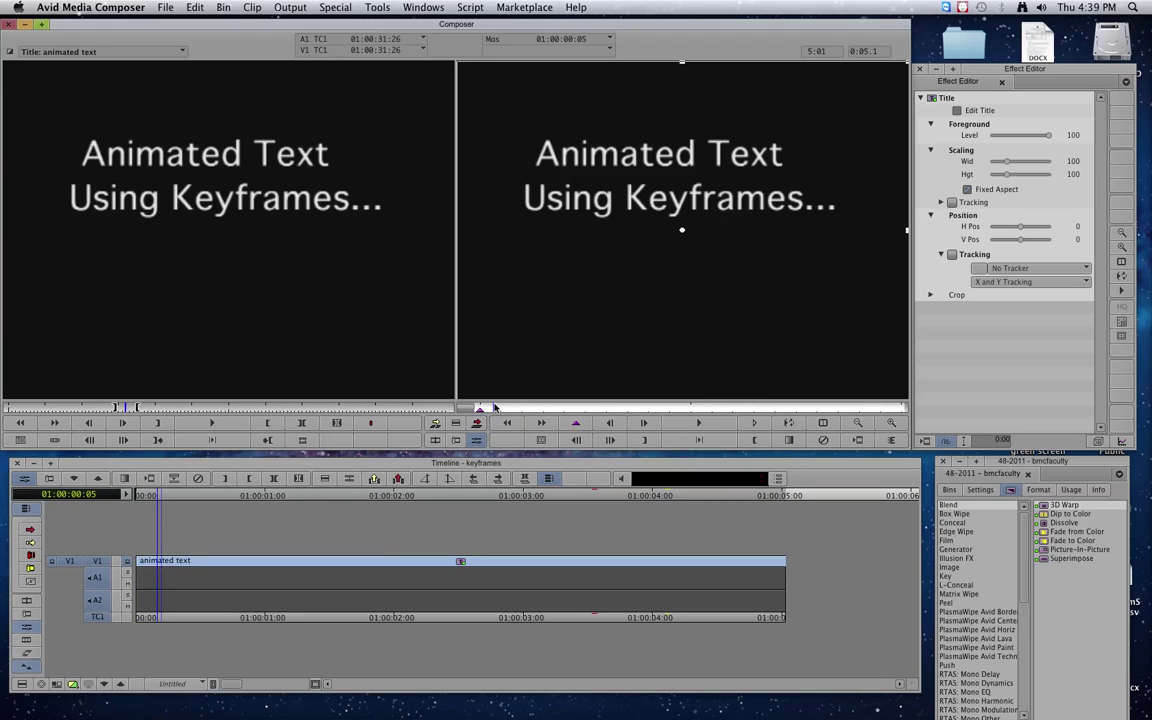
{"action": "left_click", "coordinate": [575, 427]}
At the title's first keyframe, scale the text to 400 and reposition it to about H Pos 45, V Pos 564
{"action": "left_click", "coordinate": [479, 413]}
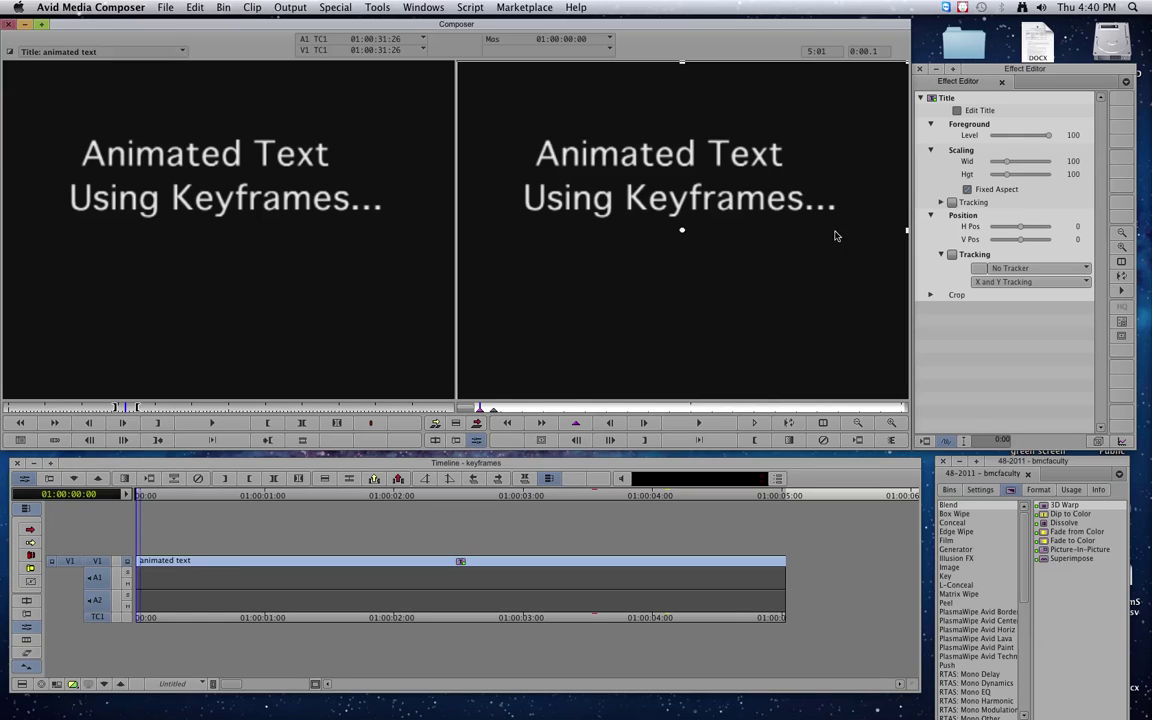
{"action": "left_click_drag", "start_coordinate": [1008, 165], "coordinate": [1072, 170]}
{"action": "left_click_drag", "start_coordinate": [732, 222], "coordinate": [747, 314]}
{"action": "left_click_drag", "start_coordinate": [748, 243], "coordinate": [675, 252]}
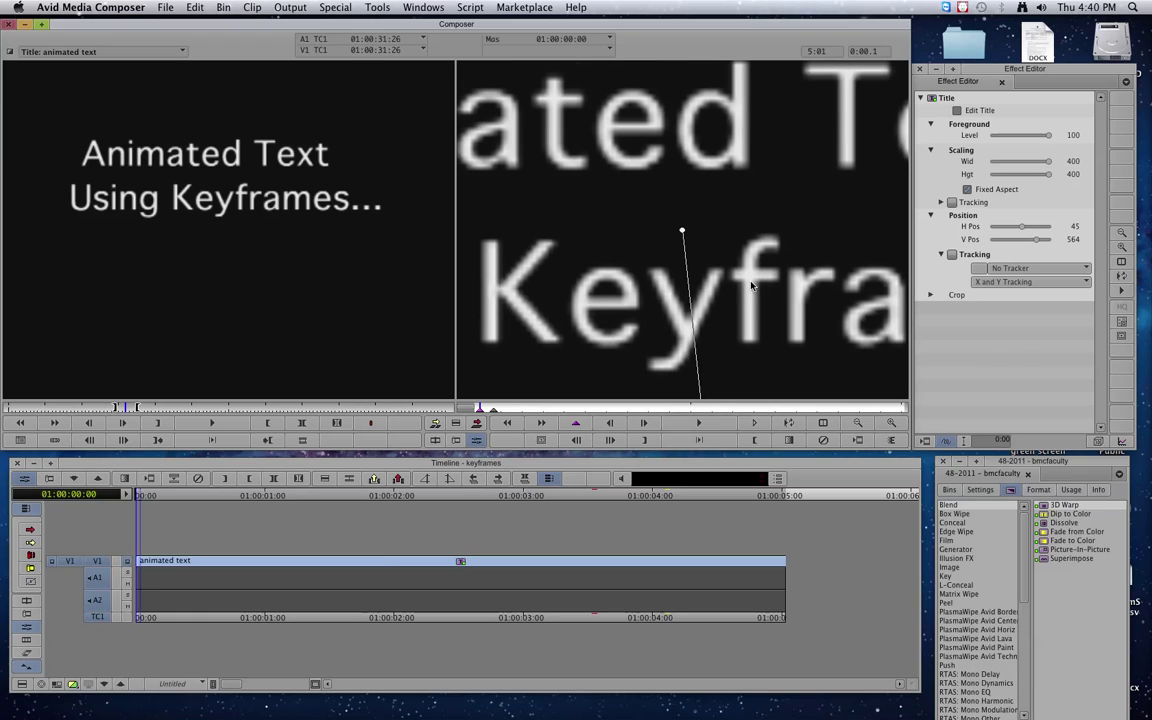
Play the sequence from its start to review how the title shrinks between the two keyframes
{"action": "left_click", "coordinate": [147, 620]}
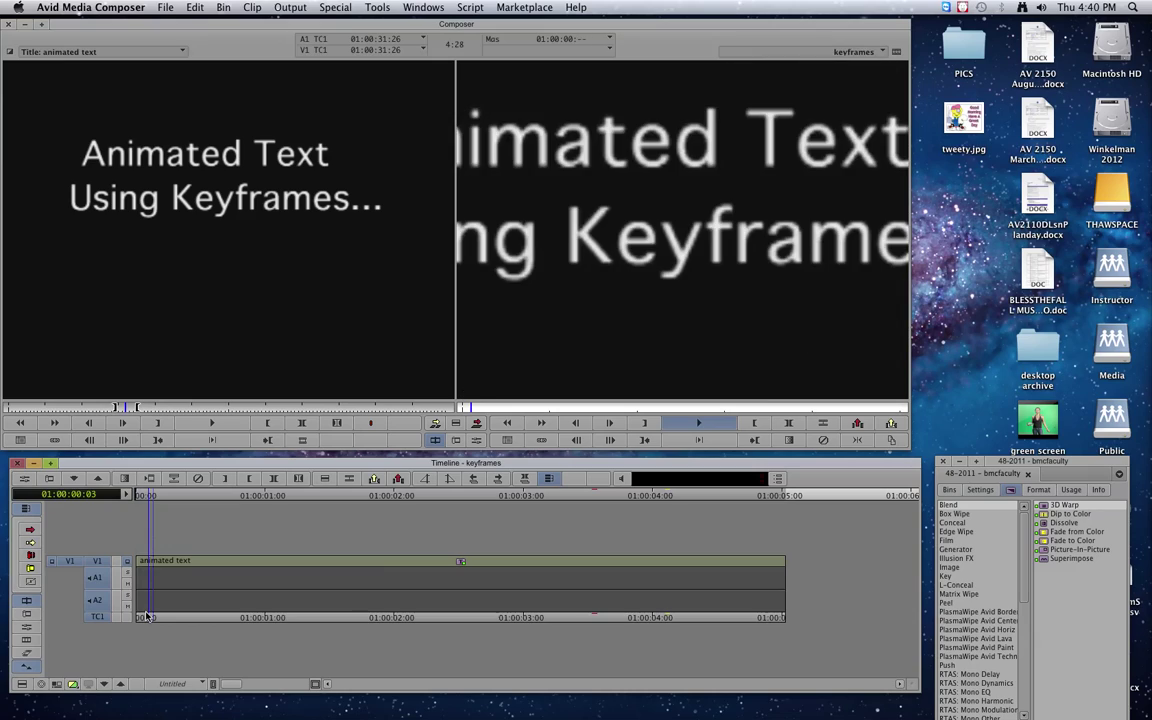
{"action": "key", "text": "space"}
{"action": "left_click_drag", "start_coordinate": [186, 618], "coordinate": [128, 618]}
{"action": "key", "text": "space"}
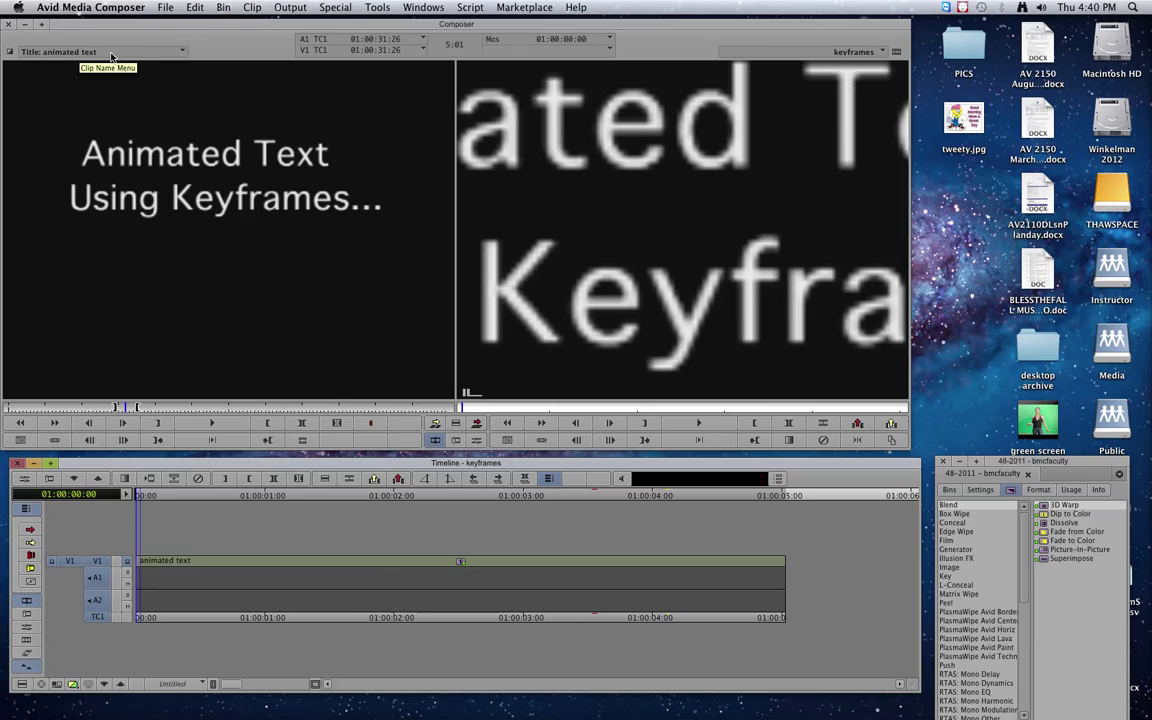
Load filler as the source, mark a 1:01 segment of it, and splice it in ahead of the title
{"action": "left_click", "coordinate": [166, 55]}
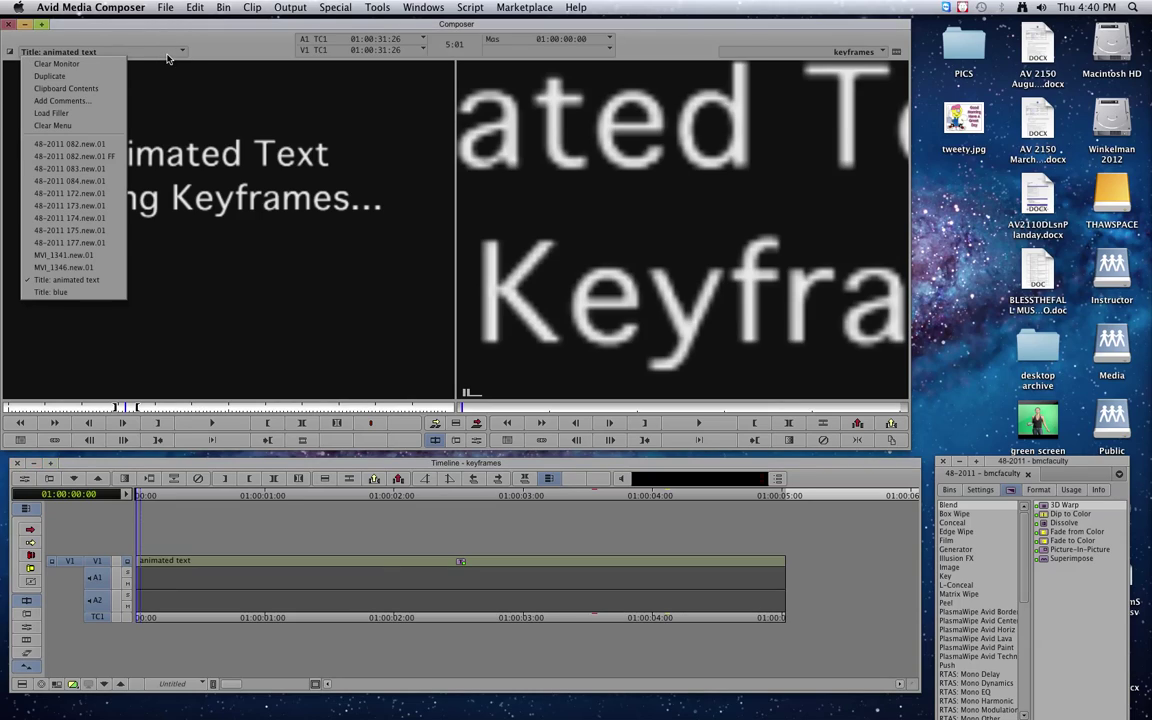
{"action": "left_click", "coordinate": [76, 113]}
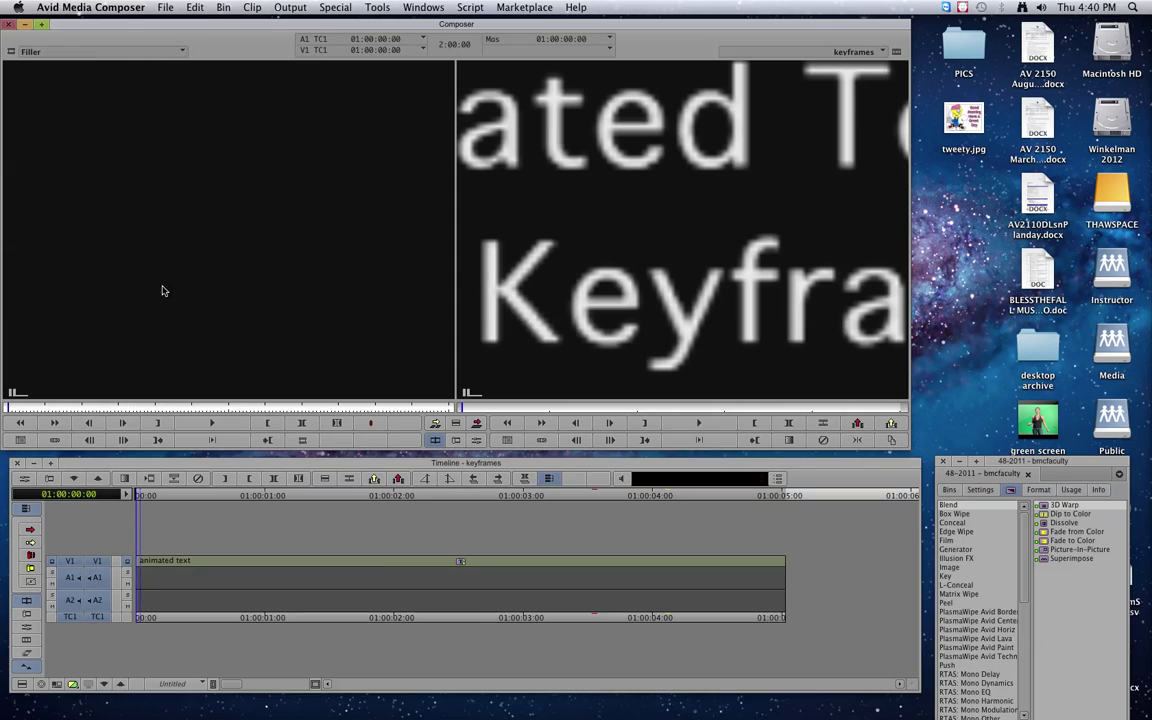
{"action": "mouse_move", "coordinate": [148, 408]}
{"action": "left_mouse_down"}
{"action": "mouse_move", "coordinate": [250, 407]}
{"action": "mouse_move", "coordinate": [164, 409]}
{"action": "left_mouse_up"}
{"action": "left_click", "coordinate": [157, 424]}
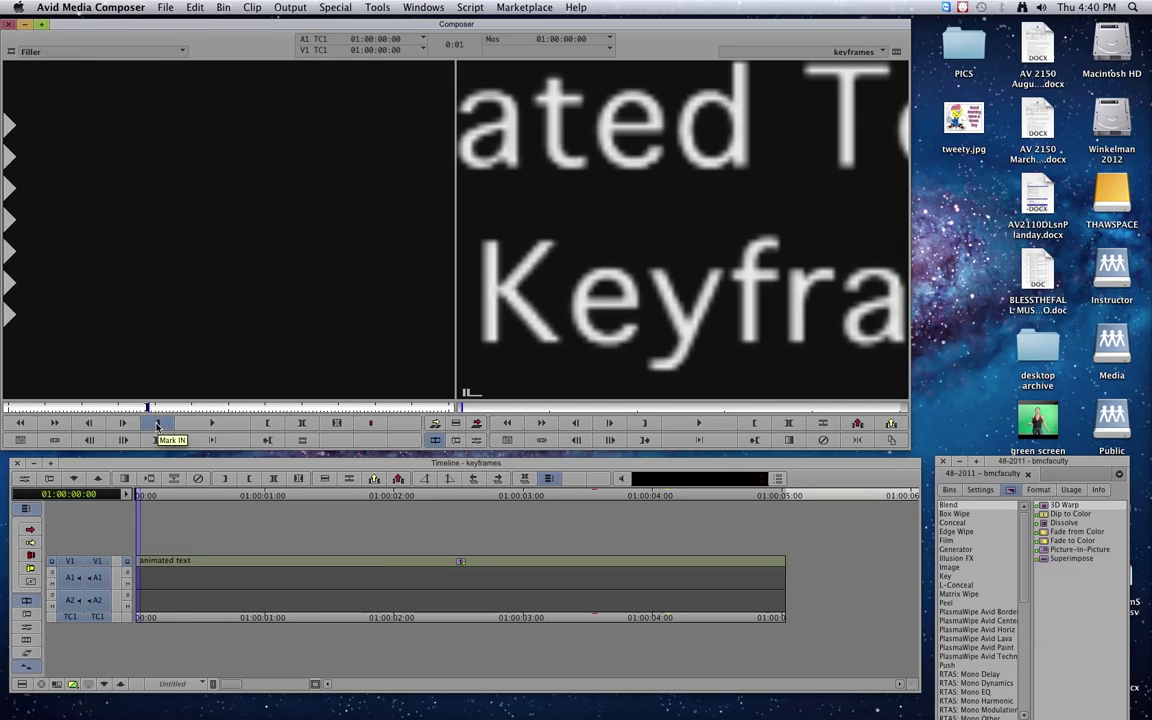
{"action": "key", "text": "Return"}
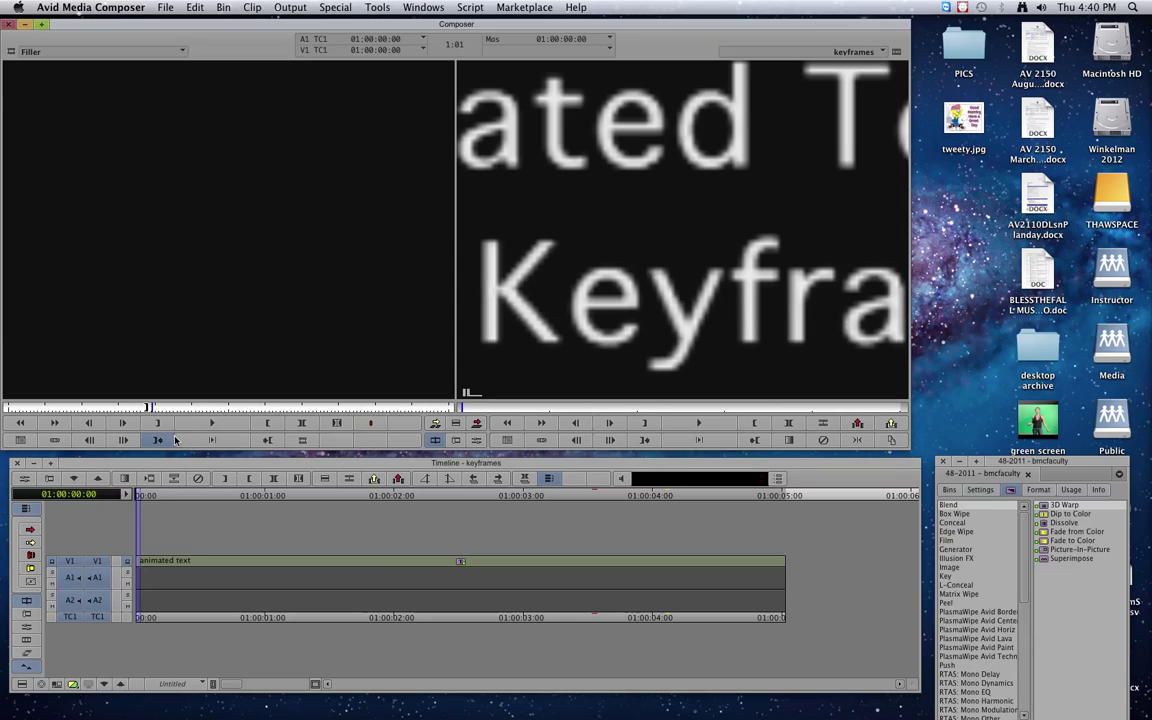
{"action": "left_click", "coordinate": [268, 424]}
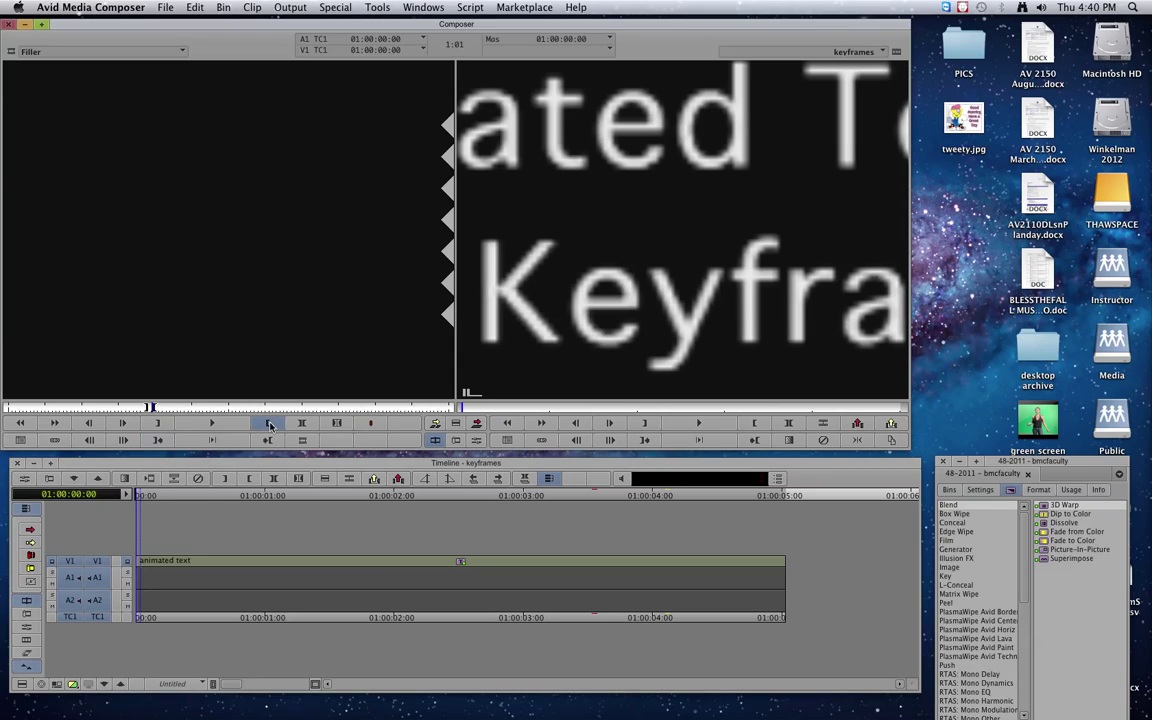
{"action": "key", "text": "v"}
Play the sequence from within the opening filler to review the title's entrance
{"action": "left_click", "coordinate": [218, 578]}
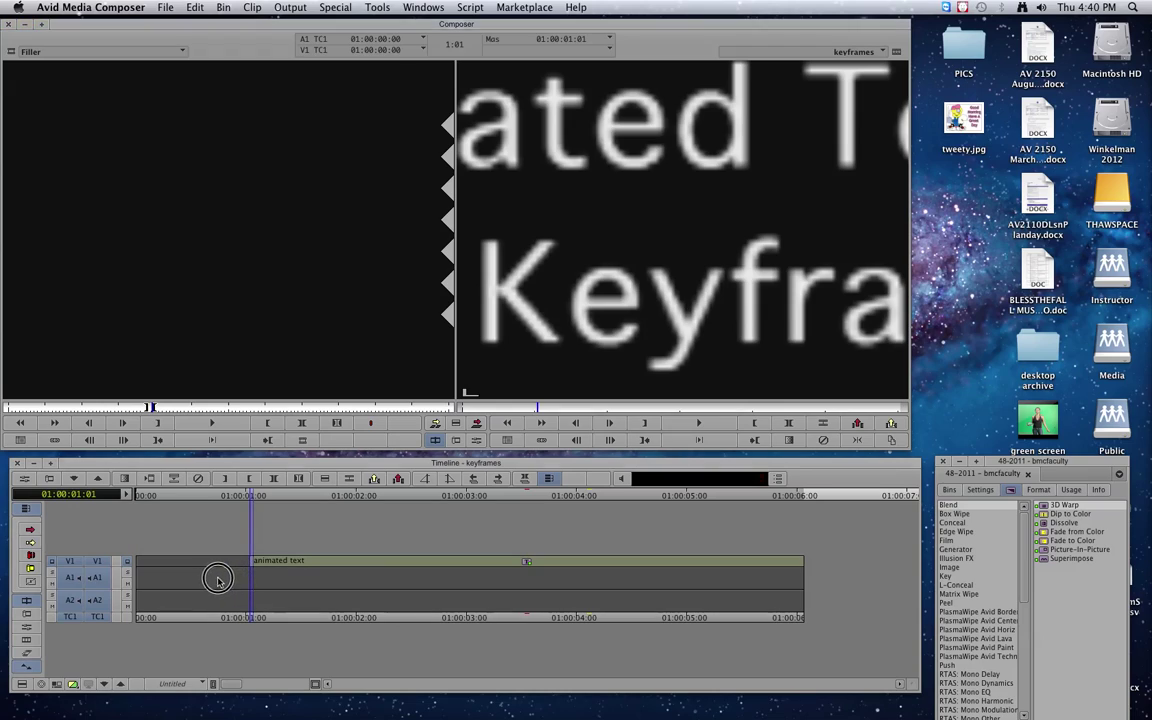
{"action": "left_click_drag", "start_coordinate": [203, 584], "coordinate": [146, 591]}
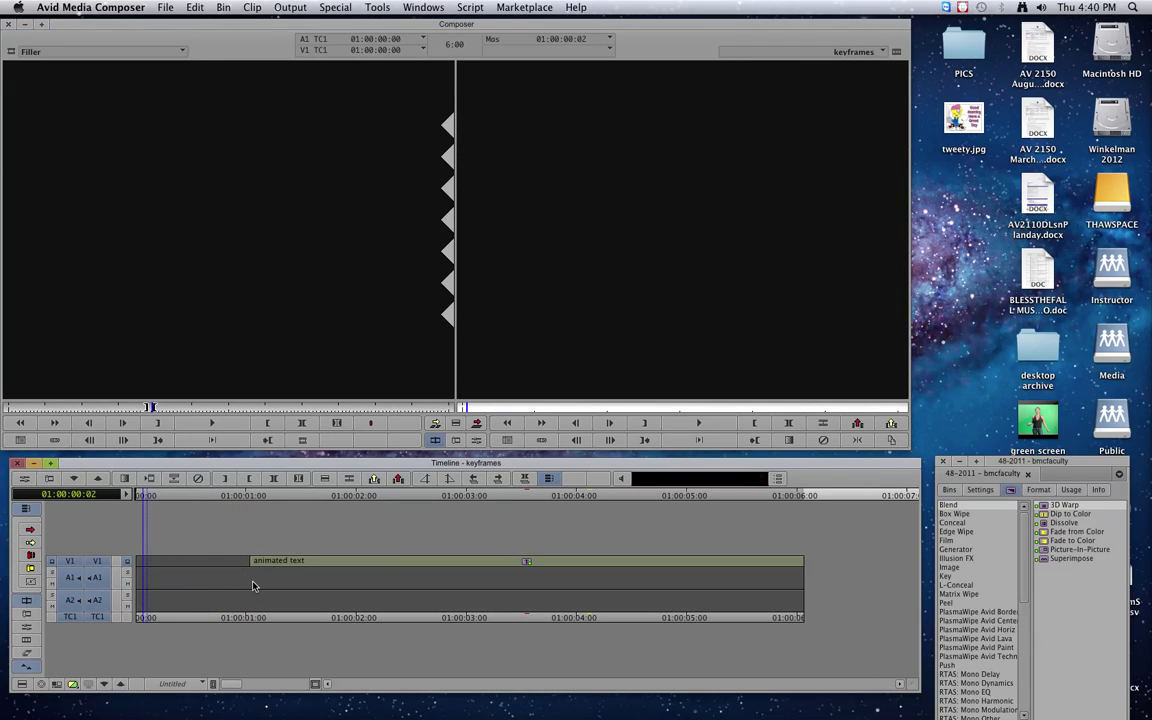
{"action": "key", "text": "space"}
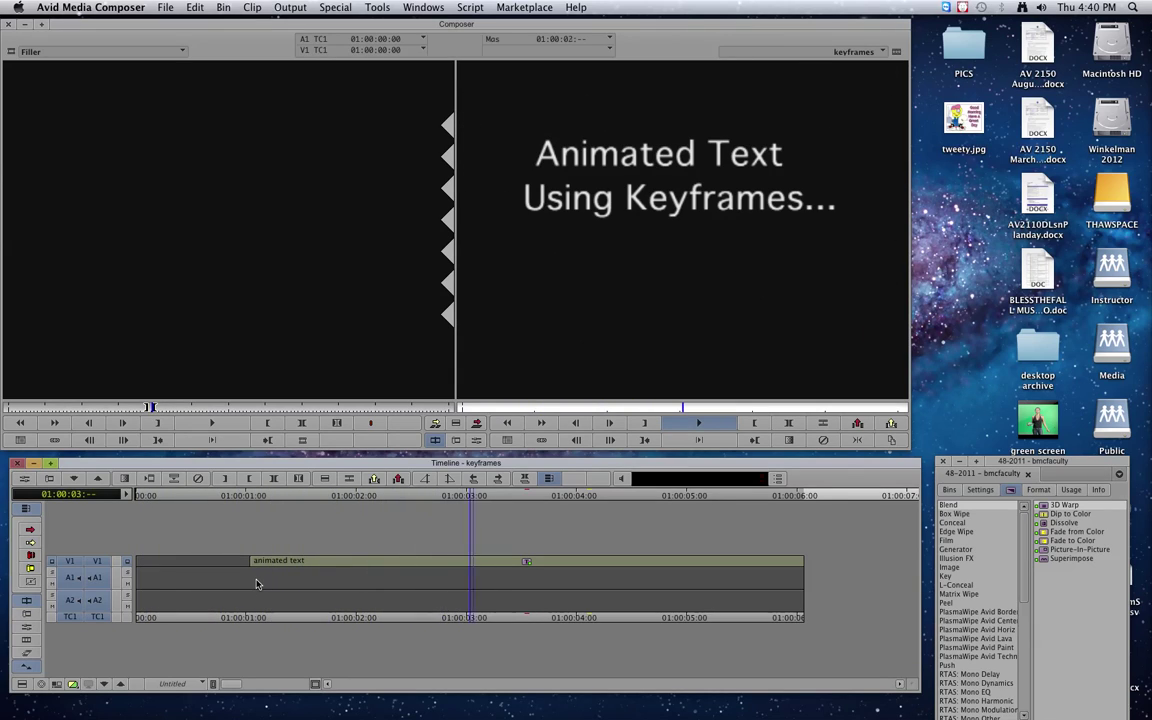
{"action": "left_click", "coordinate": [256, 582]}
{"action": "left_click_drag", "start_coordinate": [256, 582], "coordinate": [226, 578]}
{"action": "key", "text": "space"}
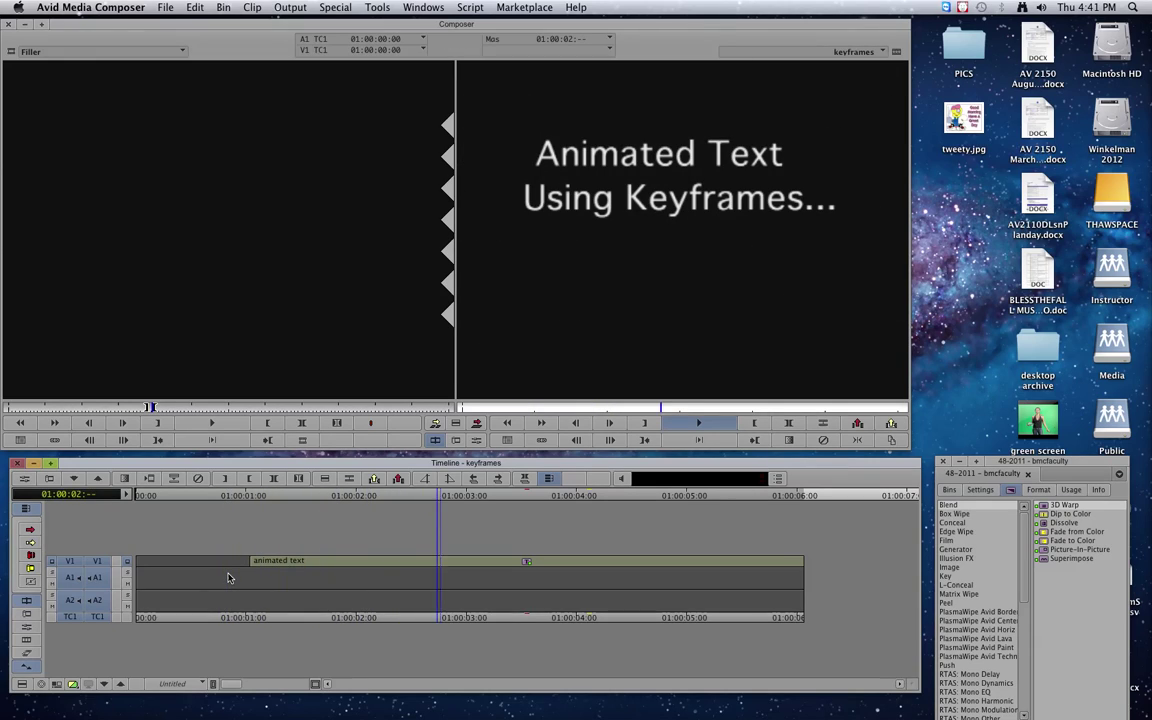
Reduce the title's scaling to 62 at its second keyframe and play back the faster shrink
{"action": "left_click", "coordinate": [464, 565]}
{"action": "left_click", "coordinate": [477, 442]}
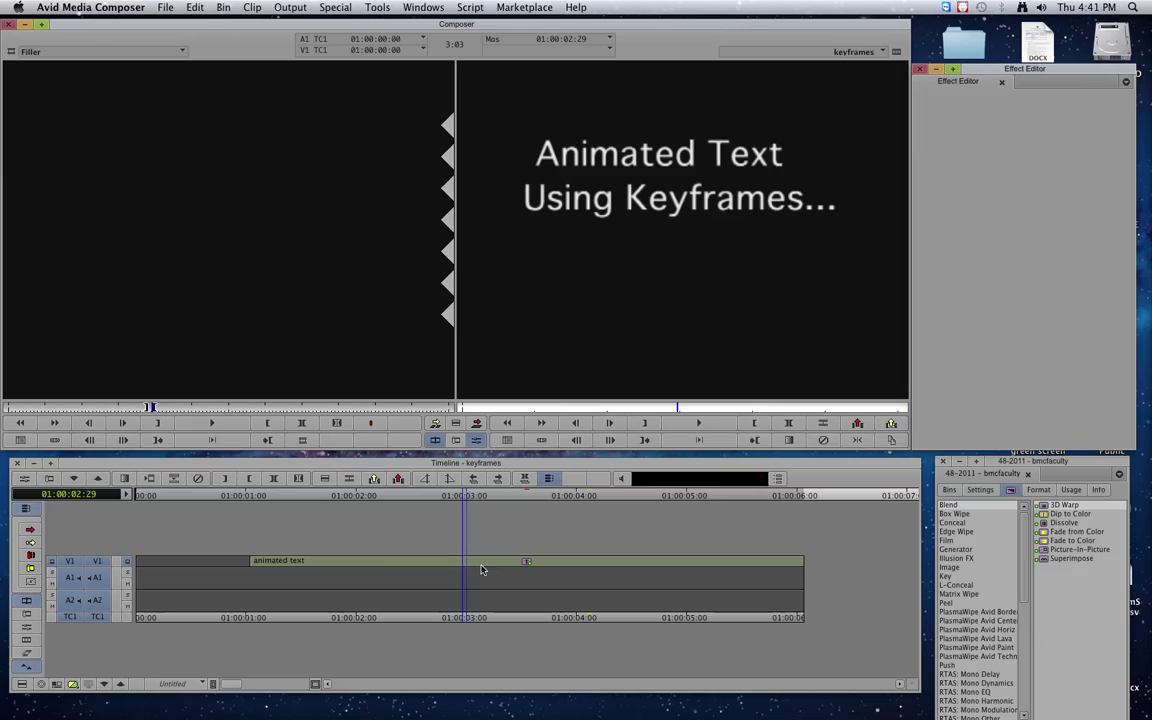
{"action": "left_click", "coordinate": [492, 410]}
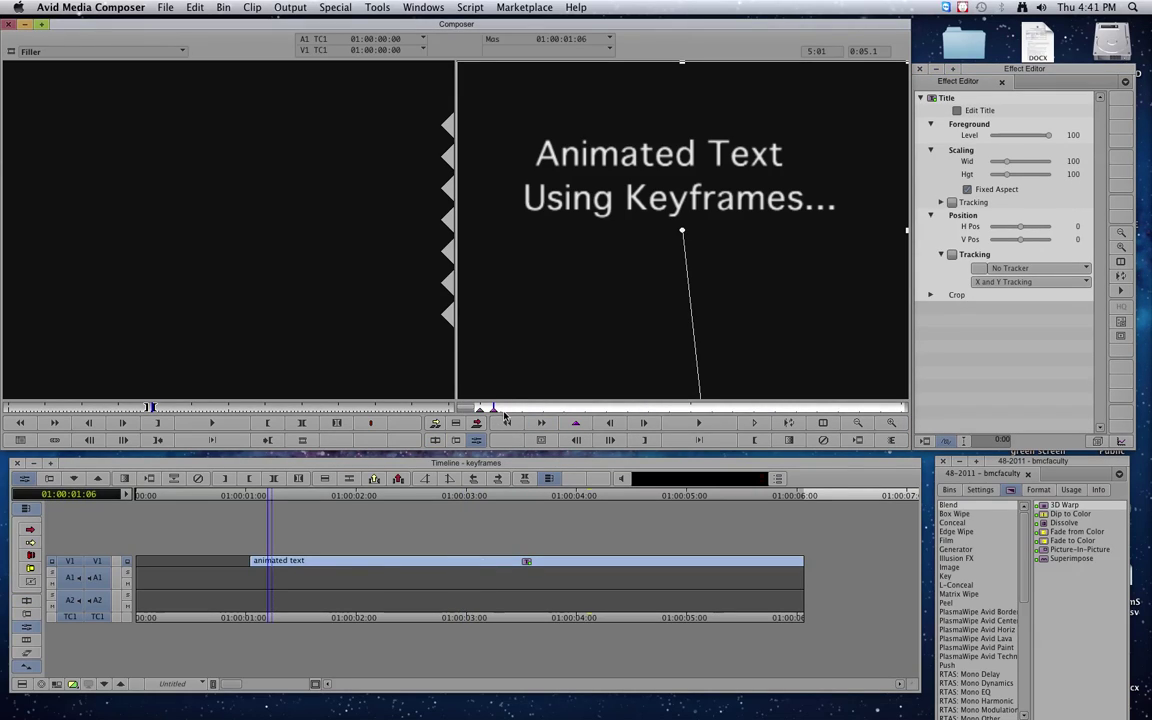
{"action": "left_click_drag", "start_coordinate": [1007, 165], "coordinate": [1001, 167]}
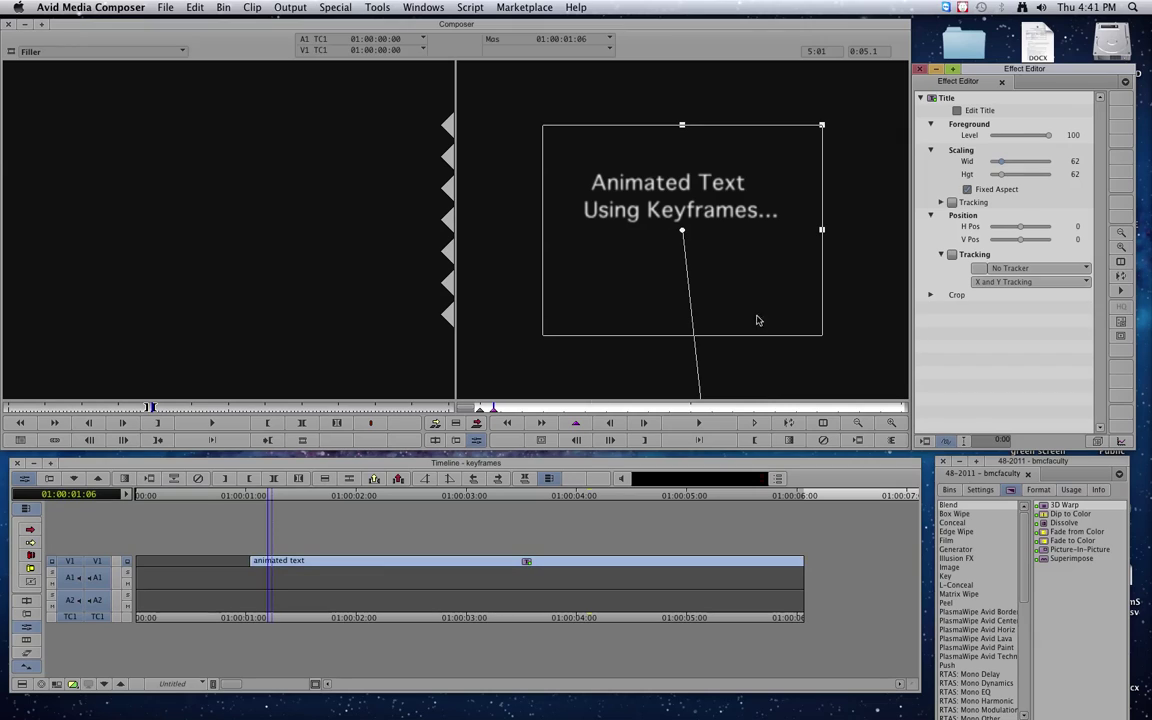
{"action": "left_click_drag", "start_coordinate": [243, 618], "coordinate": [198, 622]}
{"action": "key", "text": "space"}
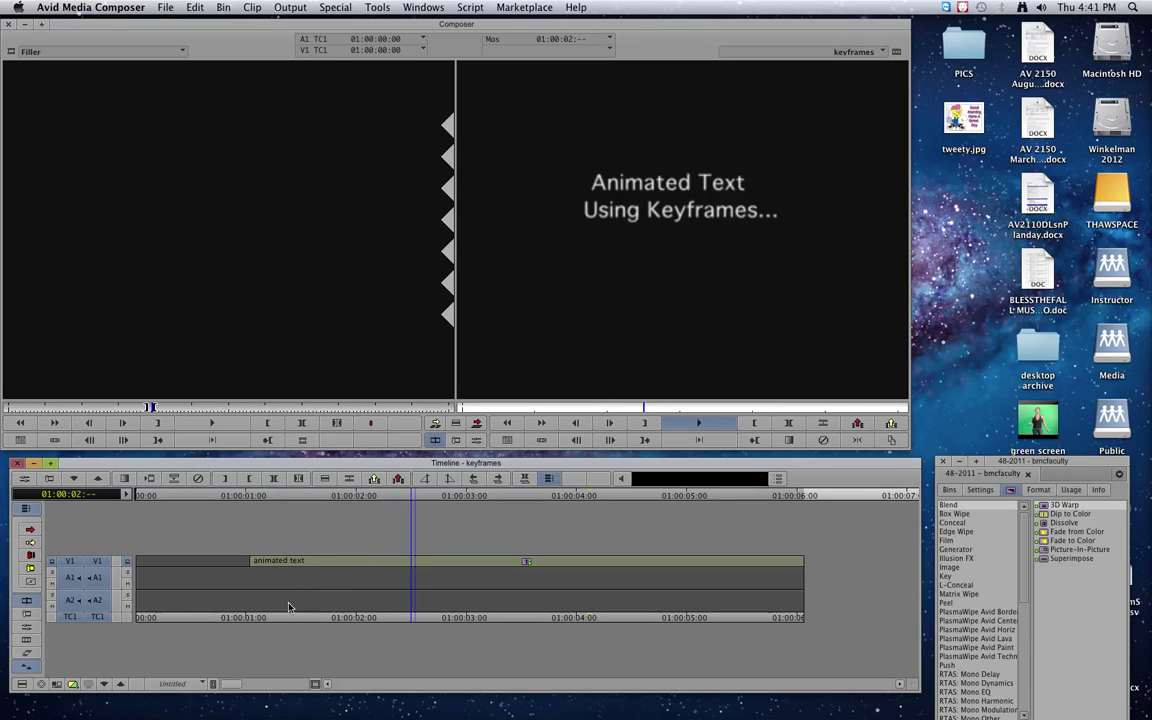
Reopen the title's effect settings and enlarge its scaling to 113 at the clip's last frame
{"action": "left_click", "coordinate": [480, 442]}
{"action": "left_click", "coordinate": [532, 560]}
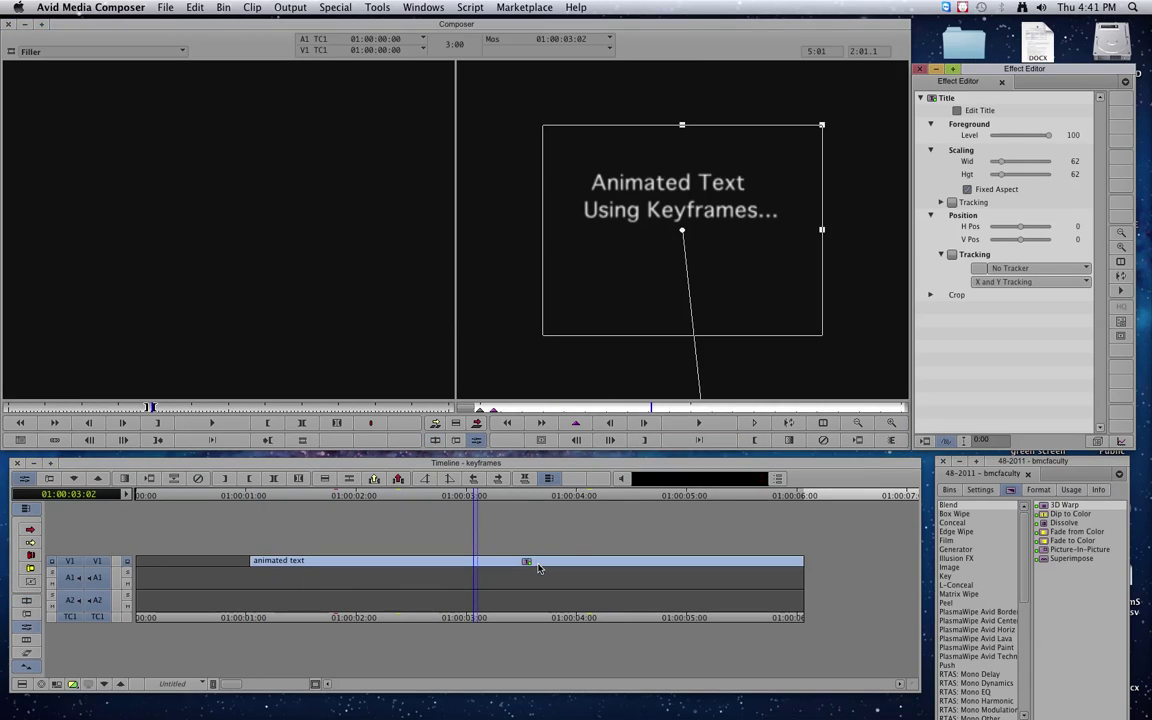
{"action": "left_click_drag", "start_coordinate": [854, 411], "coordinate": [918, 406]}
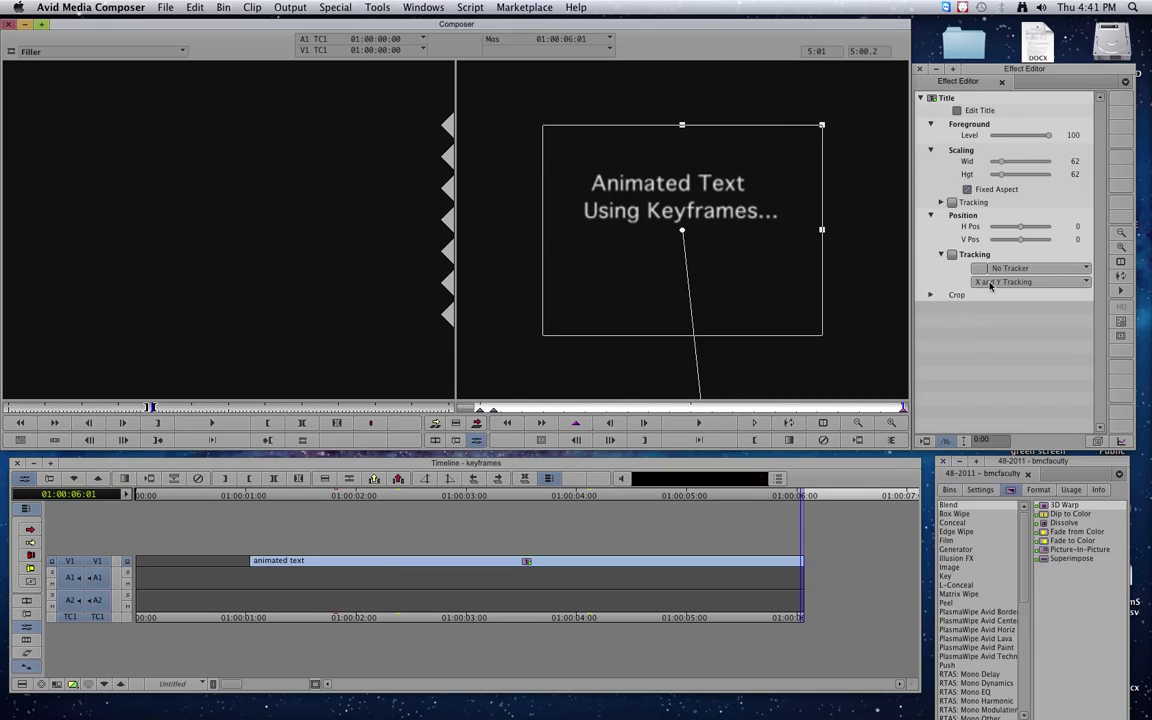
{"action": "left_click_drag", "start_coordinate": [1001, 166], "coordinate": [1010, 165]}
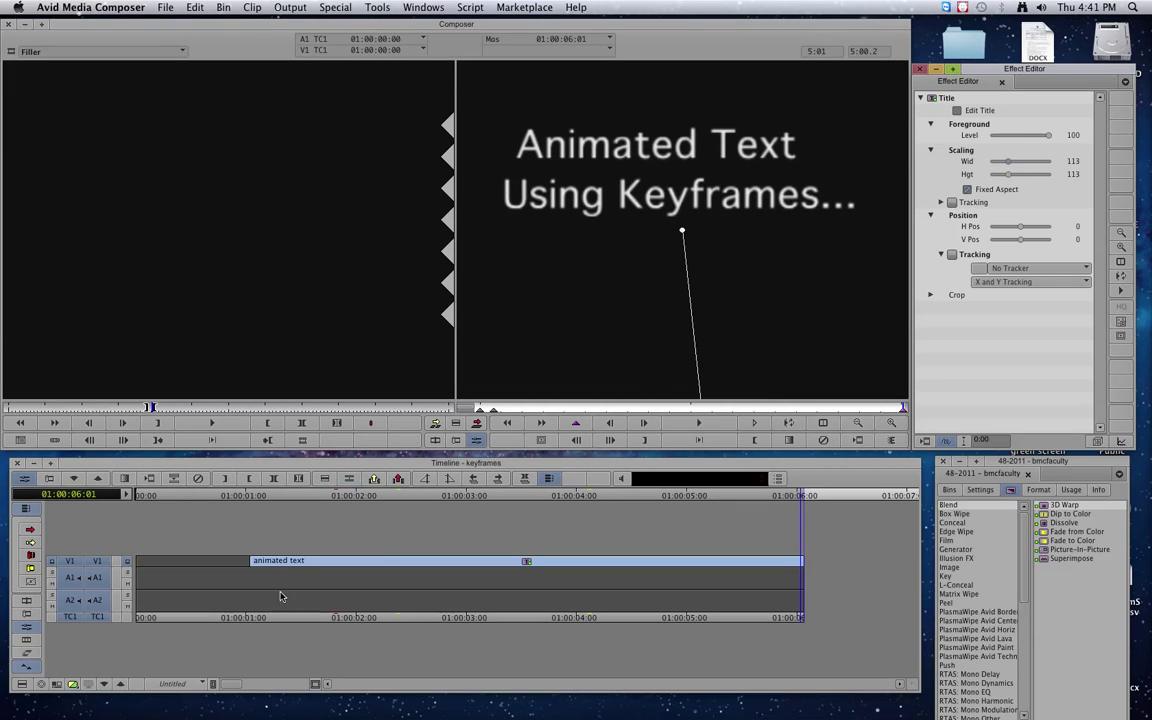
Play from the filler through the title to review the complete scaling animation
{"action": "left_click_drag", "start_coordinate": [244, 617], "coordinate": [211, 620]}
{"action": "key", "text": "space"}
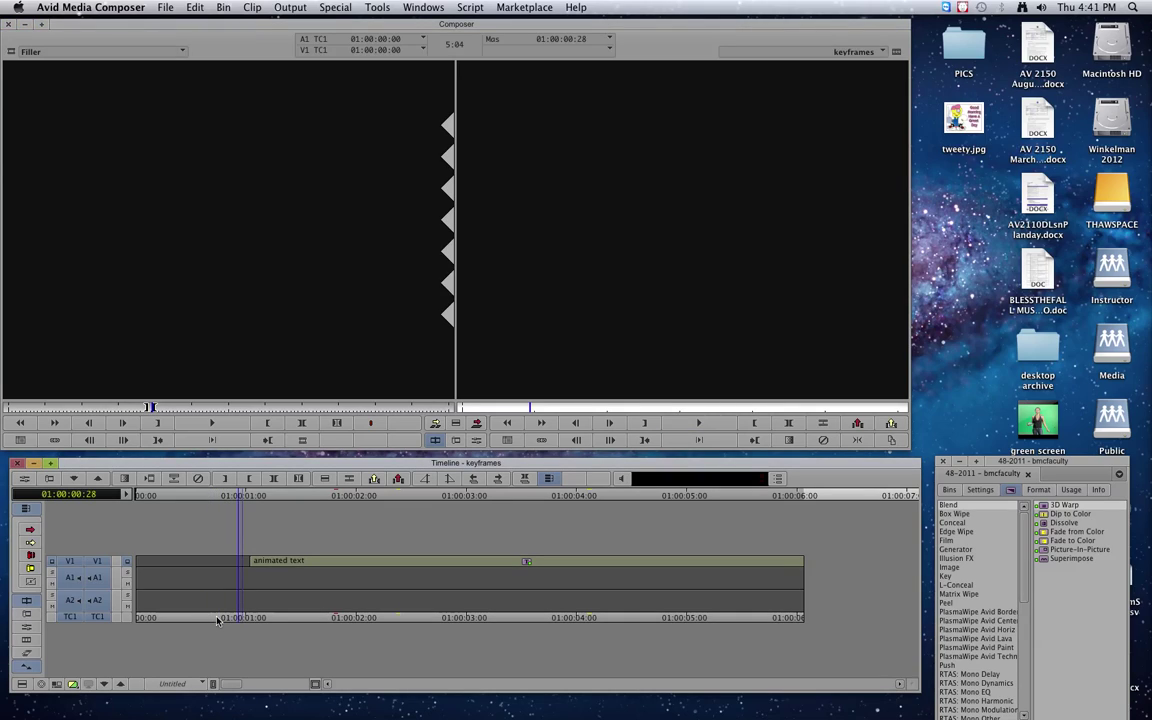
{"action": "left_click_drag", "start_coordinate": [235, 619], "coordinate": [170, 617]}
{"action": "key", "text": "space"}
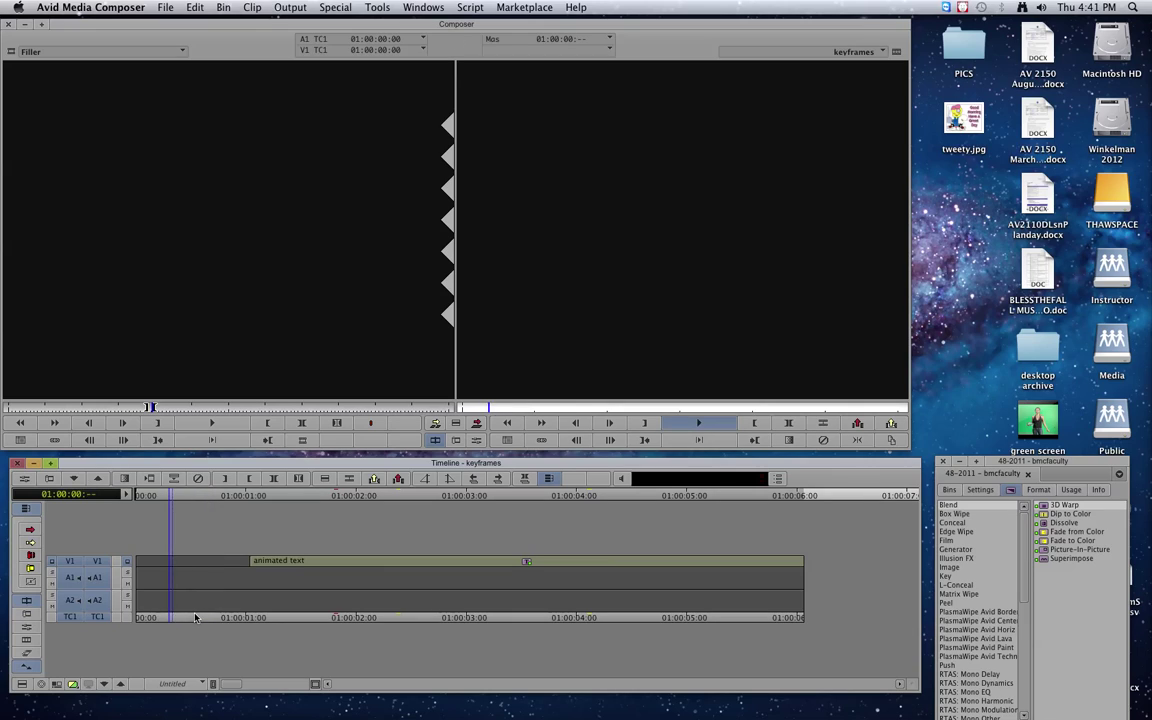